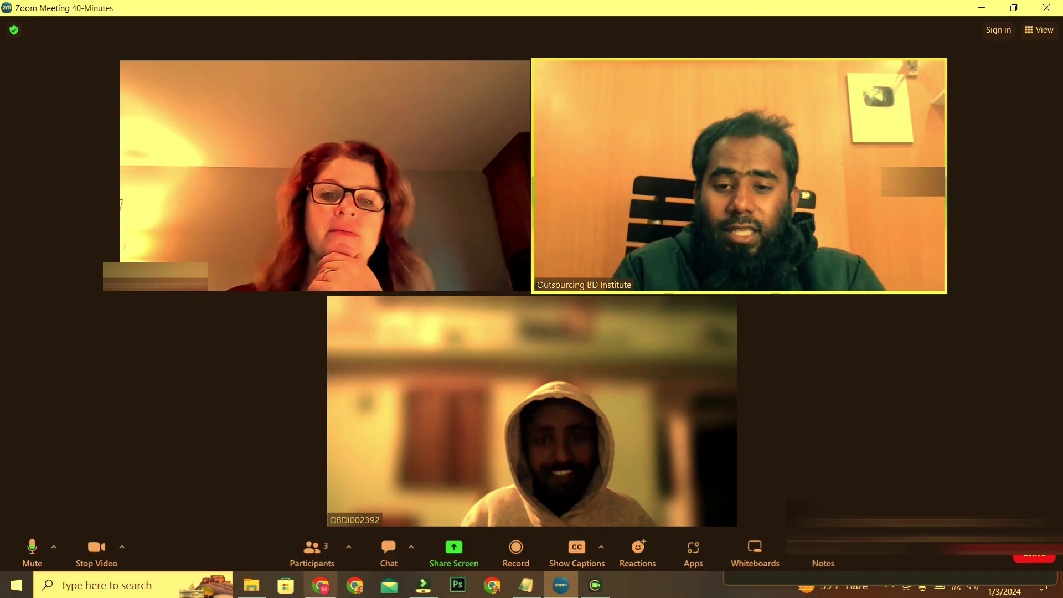
# Step: Share the Chrome window with the call and load the Outsourcing BD Institute videos bookmark in a new tab
pyautogui.click(320, 585)
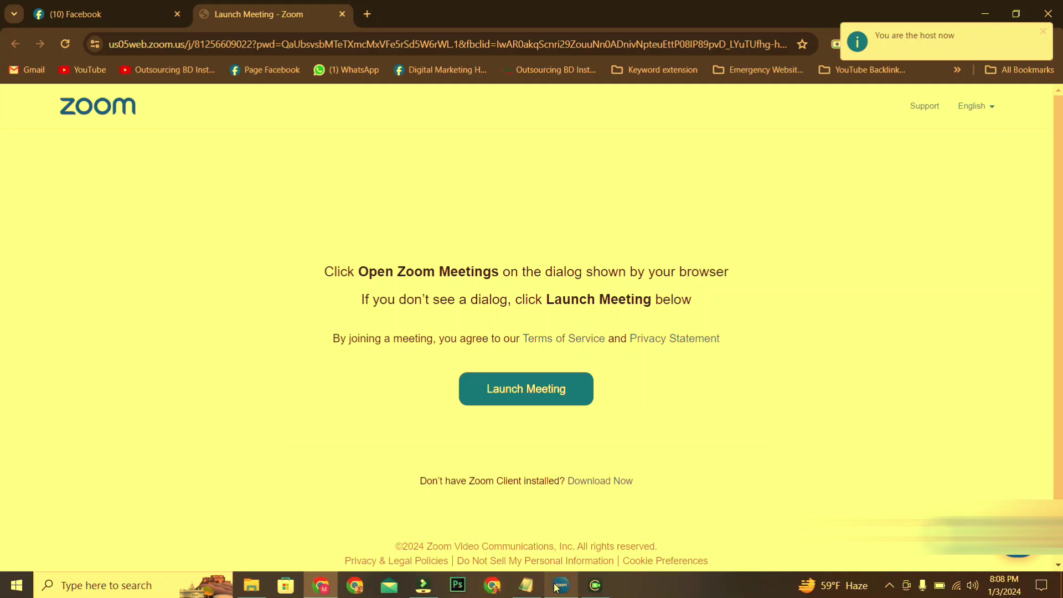
pyautogui.click(561, 586)
pyautogui.click(824, 482)
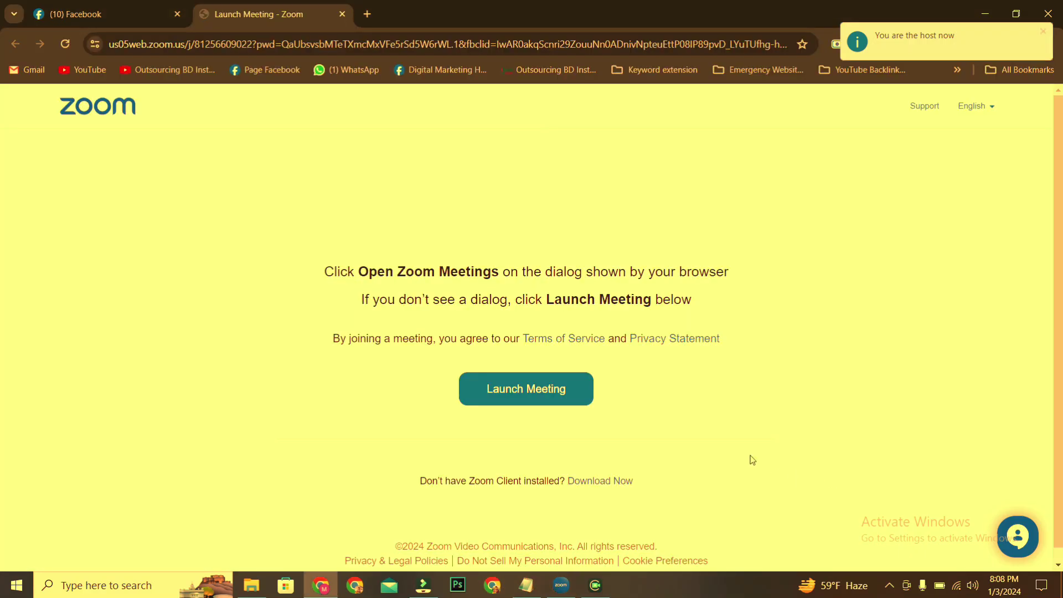
pyautogui.click(366, 13)
pyautogui.click(174, 70)
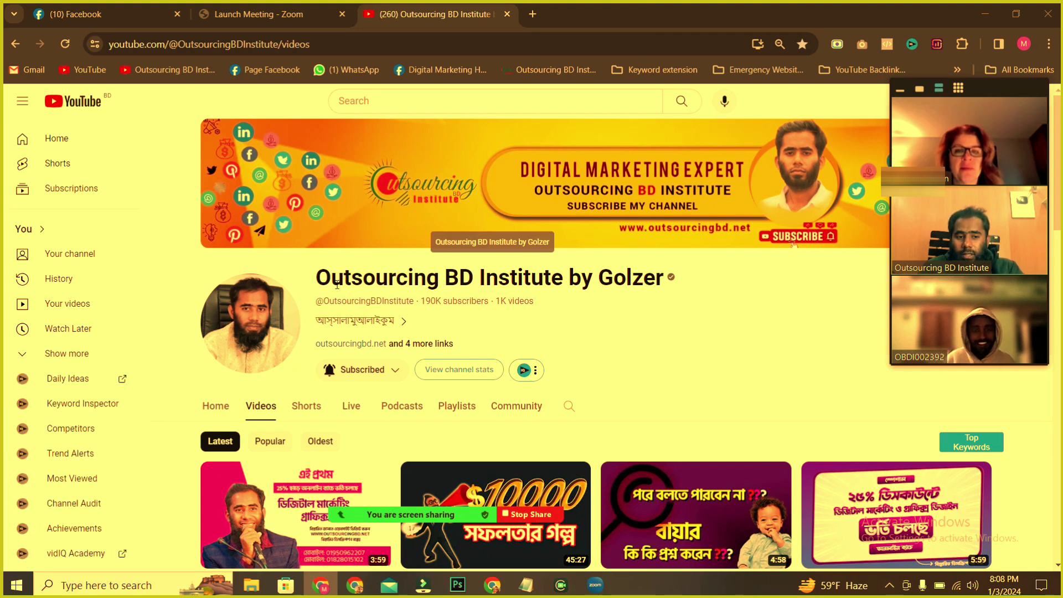
pyautogui.scroll(-2, 581, 375)
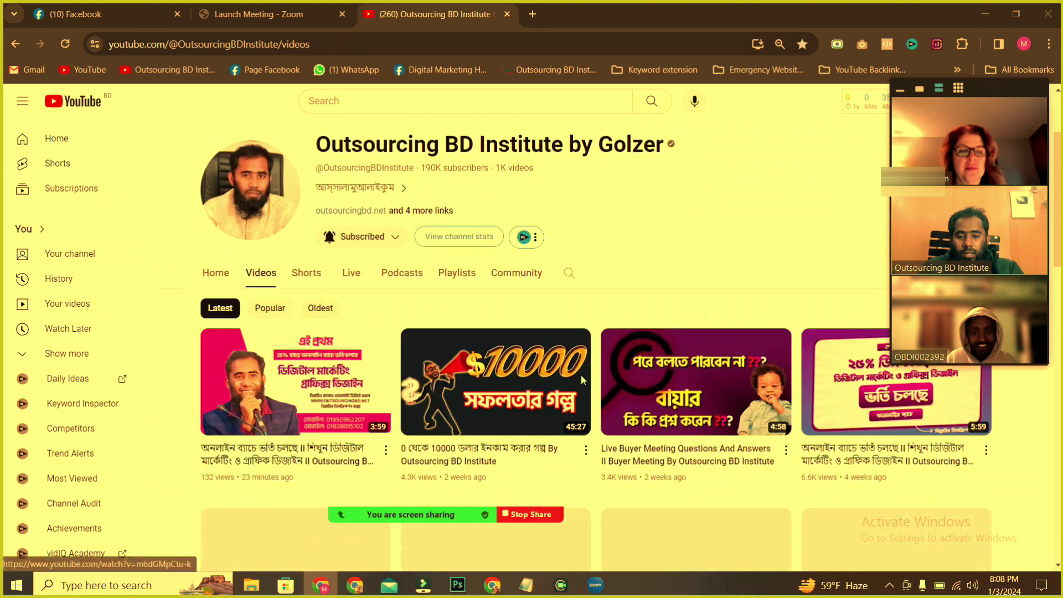
pyautogui.scroll(-2, 581, 374)
pyautogui.scroll(-2, 581, 374)
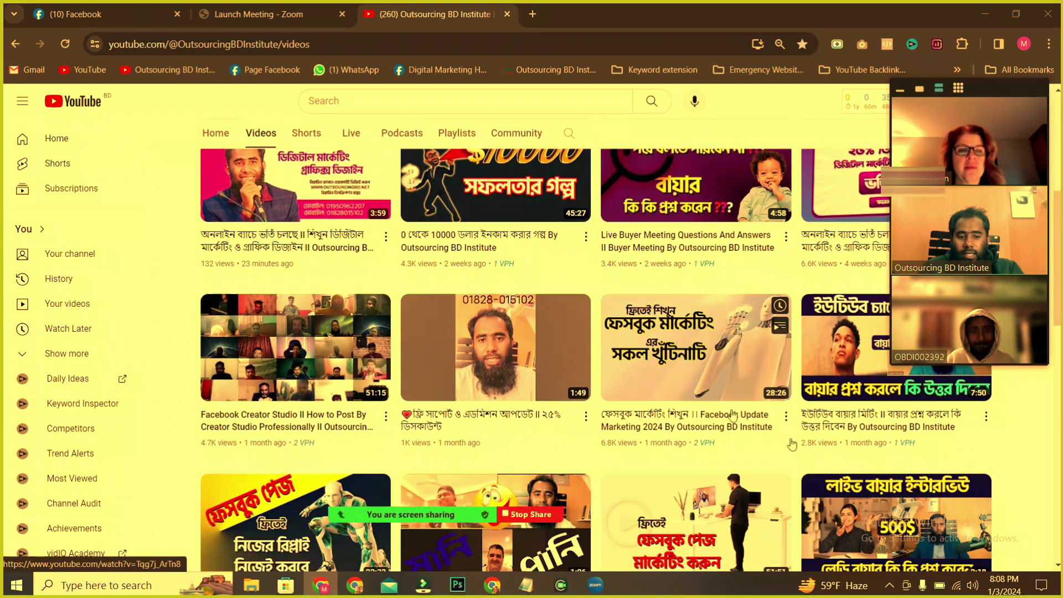
pyautogui.scroll(1, 791, 444)
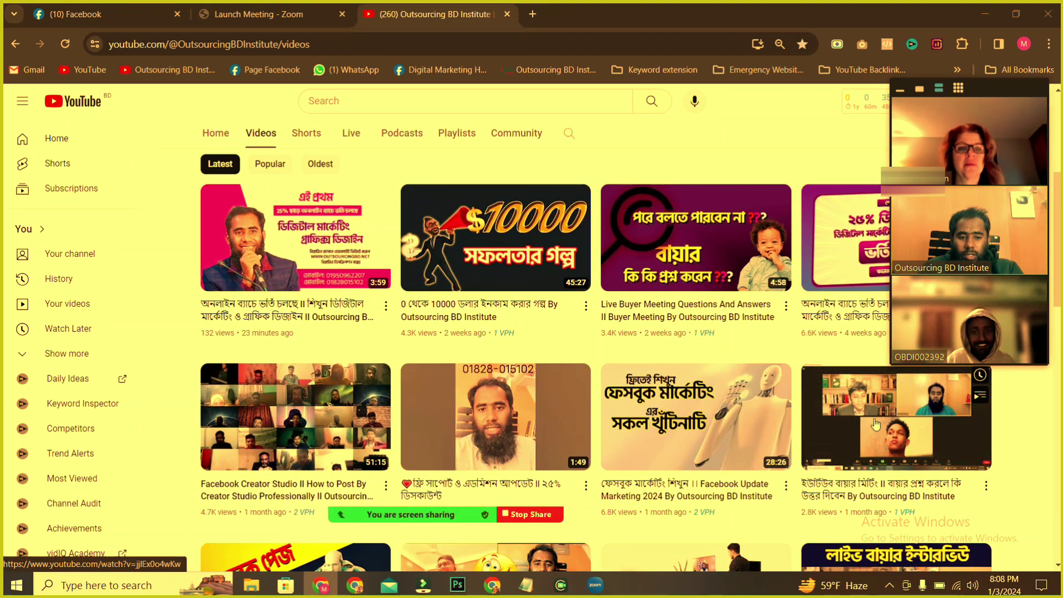
pyautogui.scroll(-2, 874, 424)
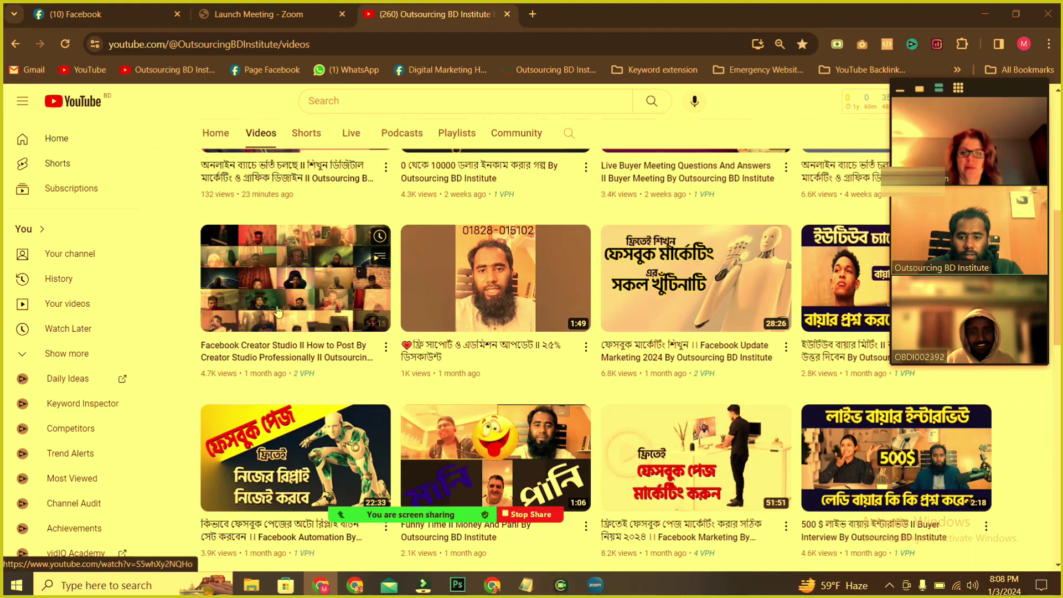
pyautogui.scroll(-2, 446, 476)
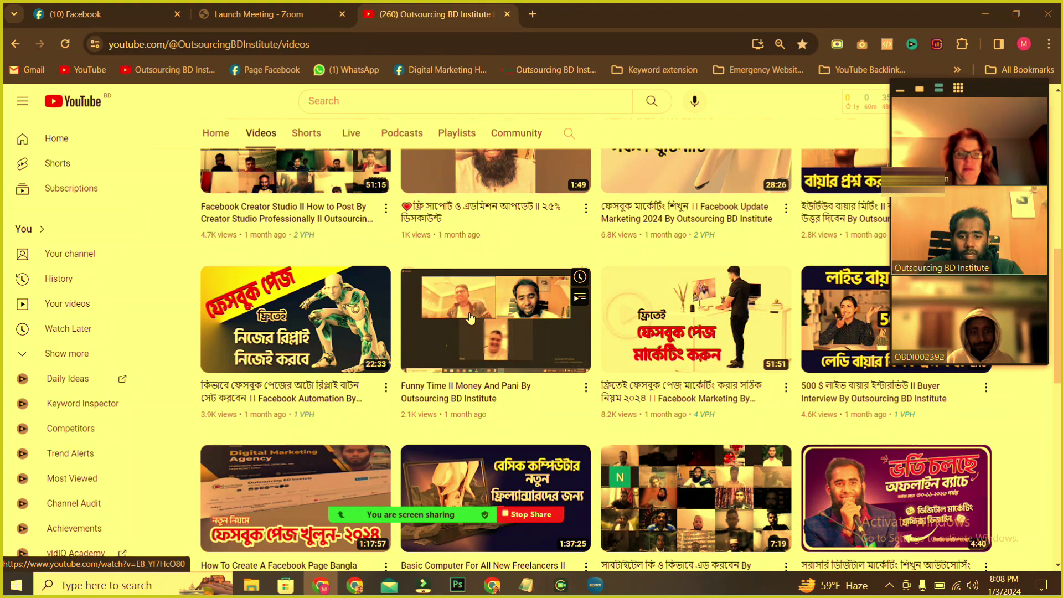
pyautogui.scroll(-2, 470, 318)
pyautogui.scroll(-2, 581, 332)
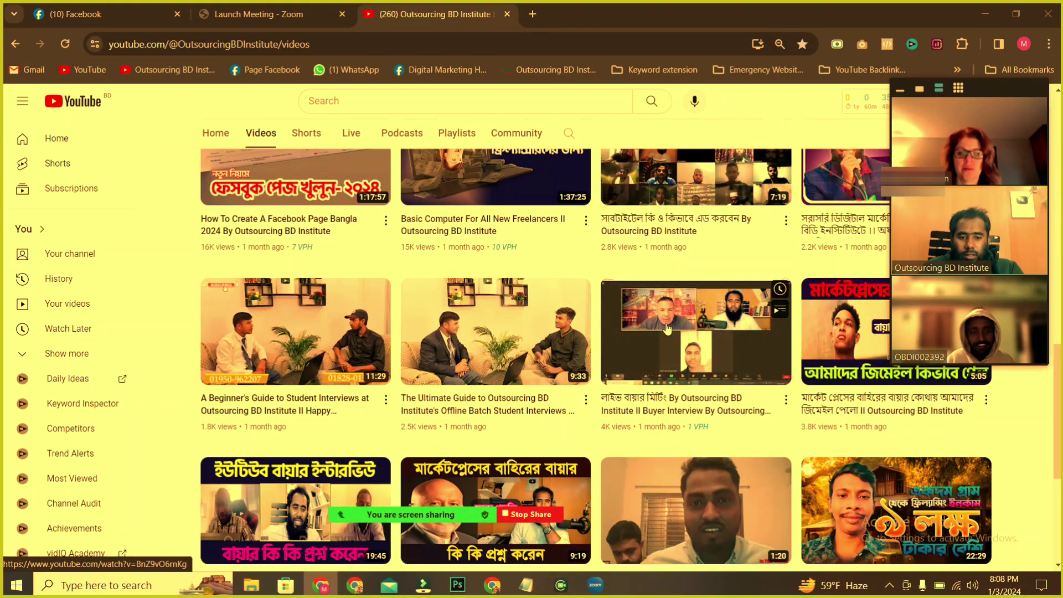
pyautogui.scroll(-2, 671, 328)
pyautogui.scroll(-1, 670, 328)
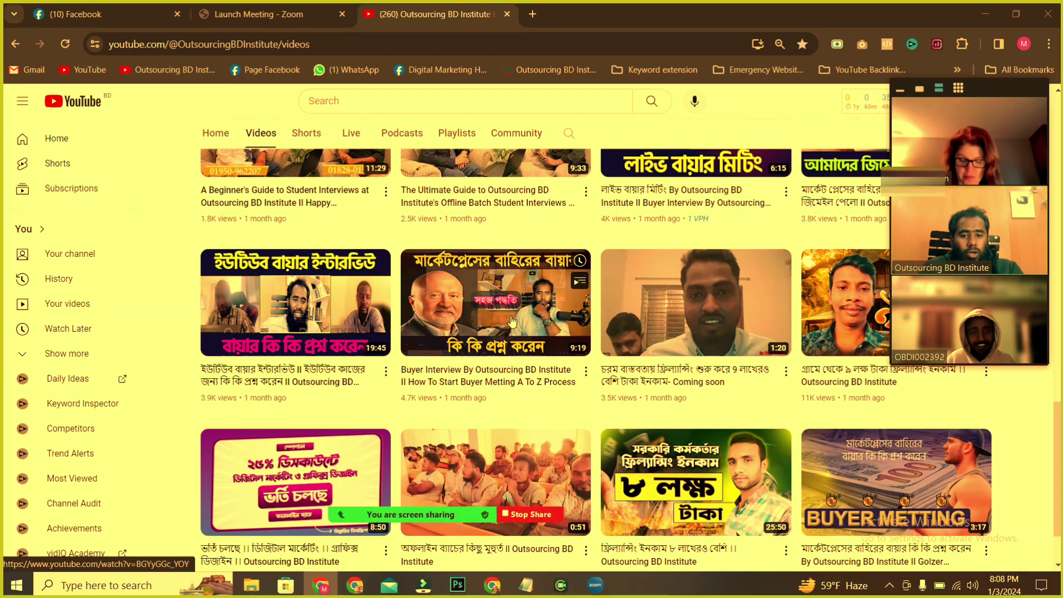
pyautogui.scroll(-1, 511, 321)
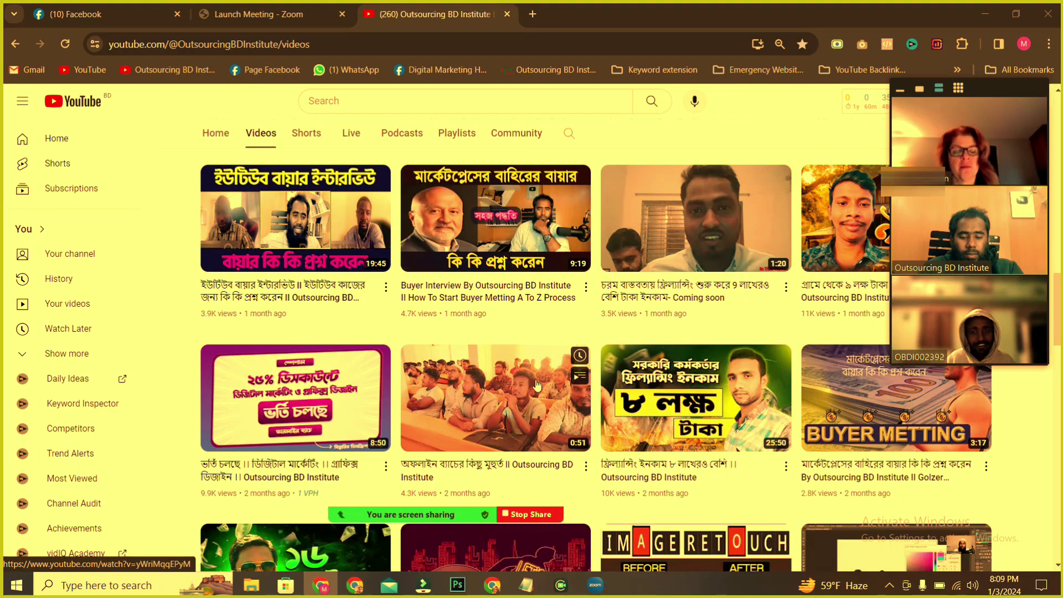
# Step: Play the offline-batch classroom video from the channel's videos grid
pyautogui.click(492, 414)
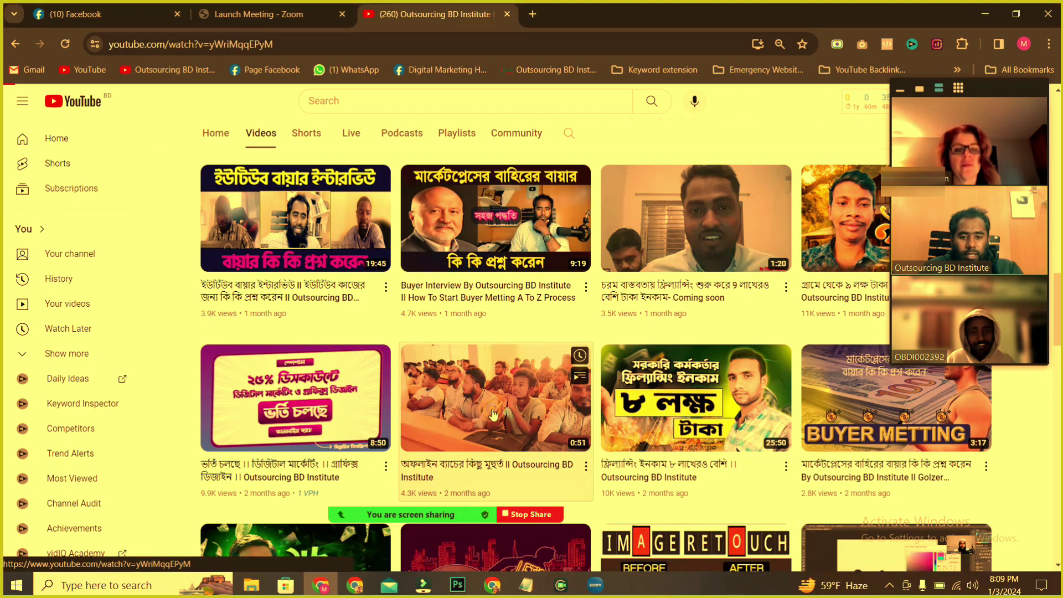